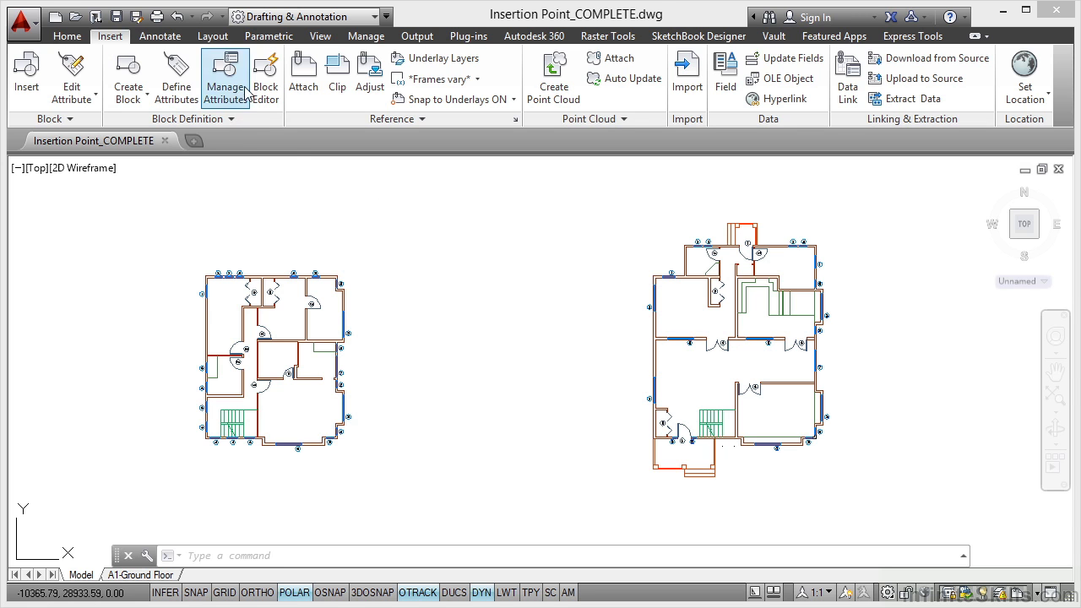
- Attach Topography.dwg as an external reference at insertion point 0,0,0 with scale 1
click(304, 89)
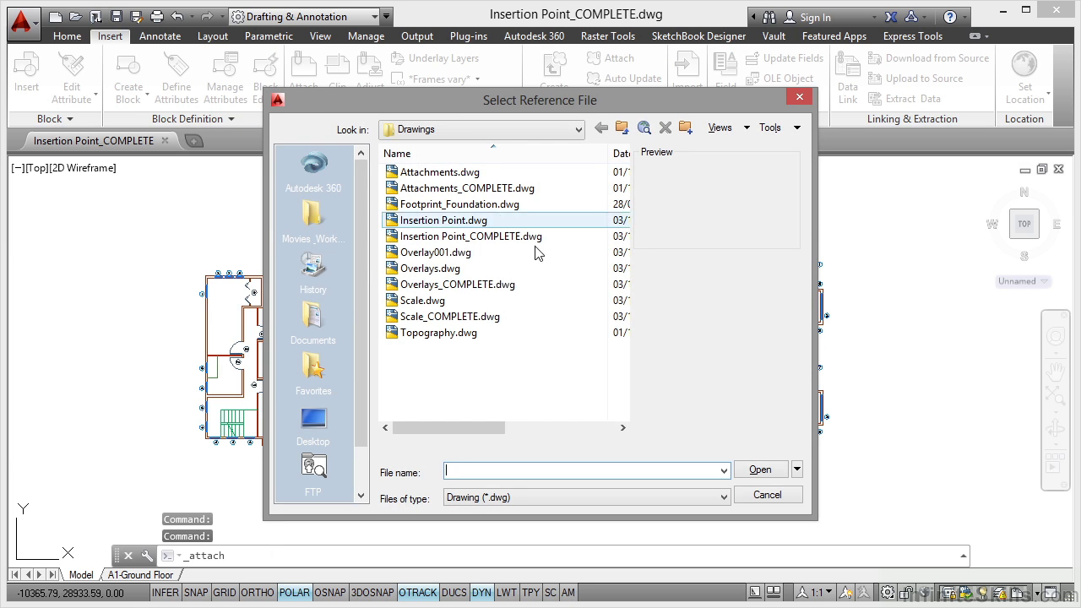
click(453, 334)
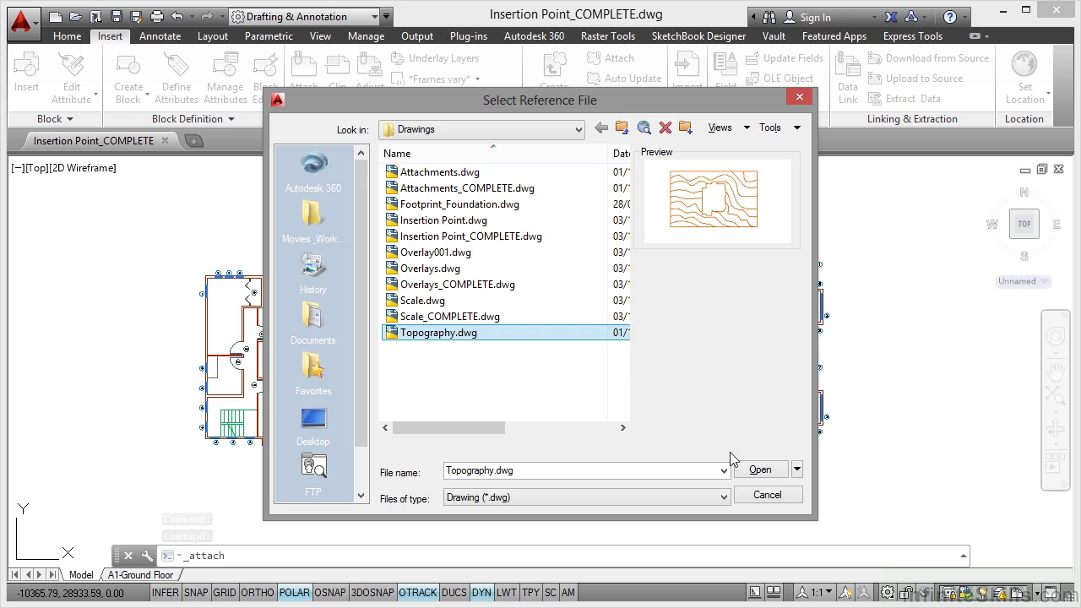
click(759, 470)
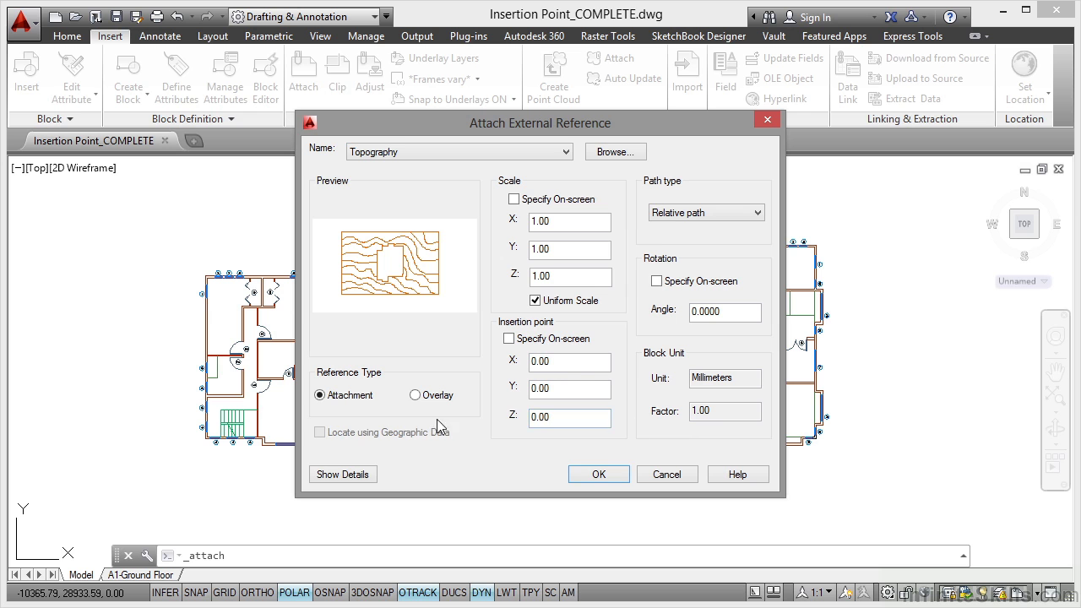
mouse_move(321, 396)
click(602, 475)
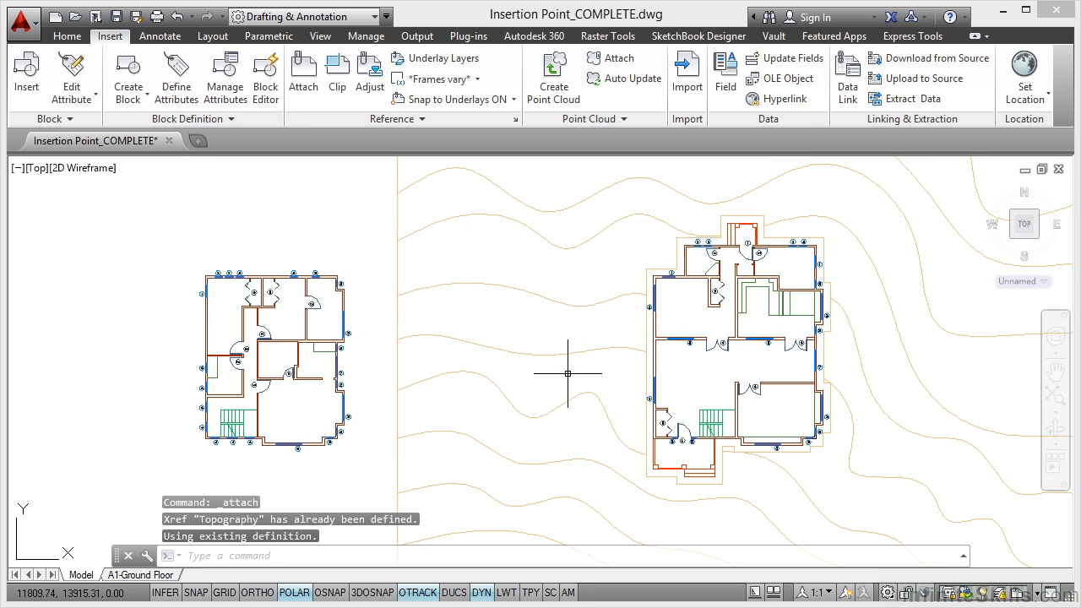
- Zoom out and pan to center the whole Topography site around the house plans
scroll(567, 373, down, 1)
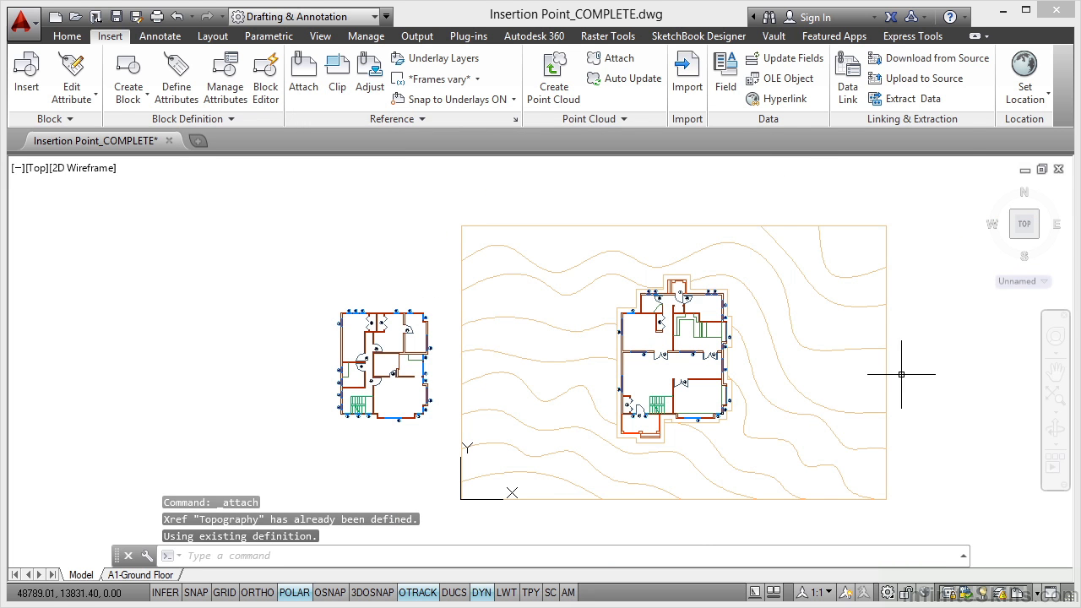
middle_drag(919, 374, 833, 366)
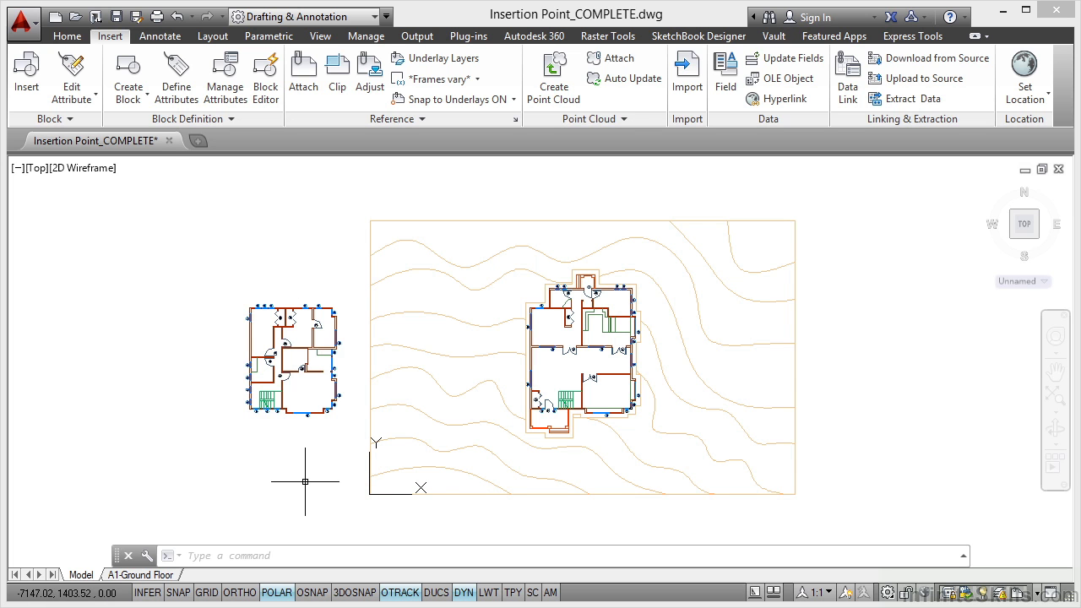
- Turn on OSNAP and use ID Point to confirm the Topography's lower-left corner is at 0,0,0
click(71, 38)
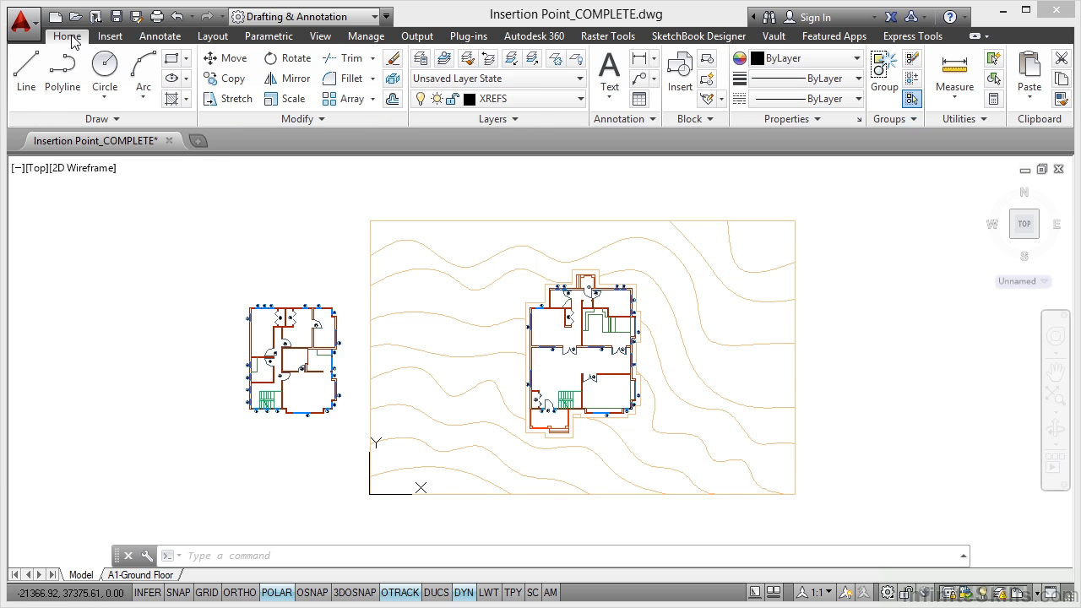
click(984, 120)
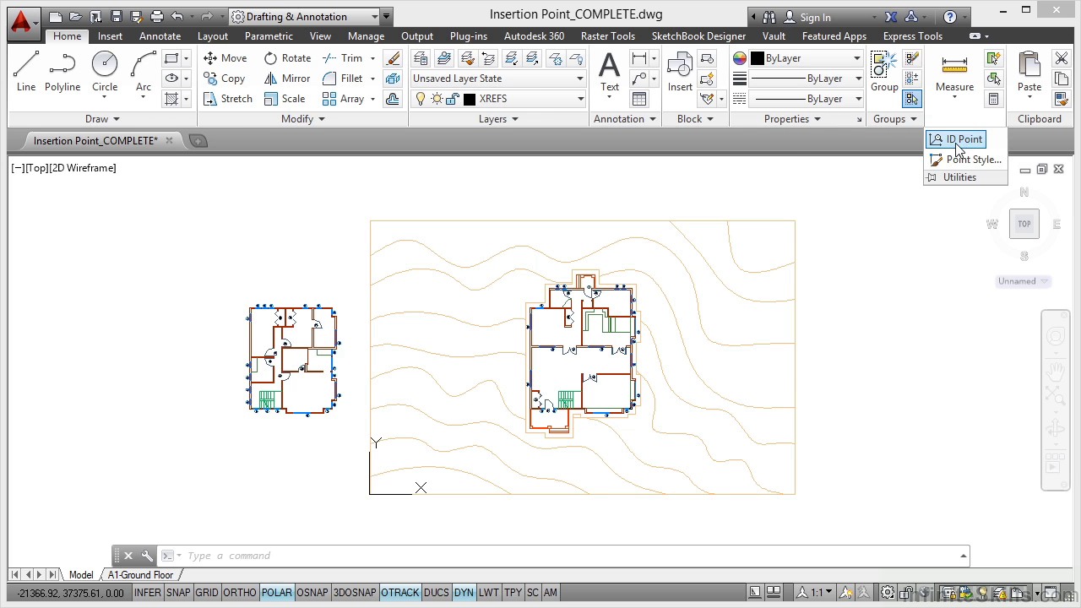
click(959, 144)
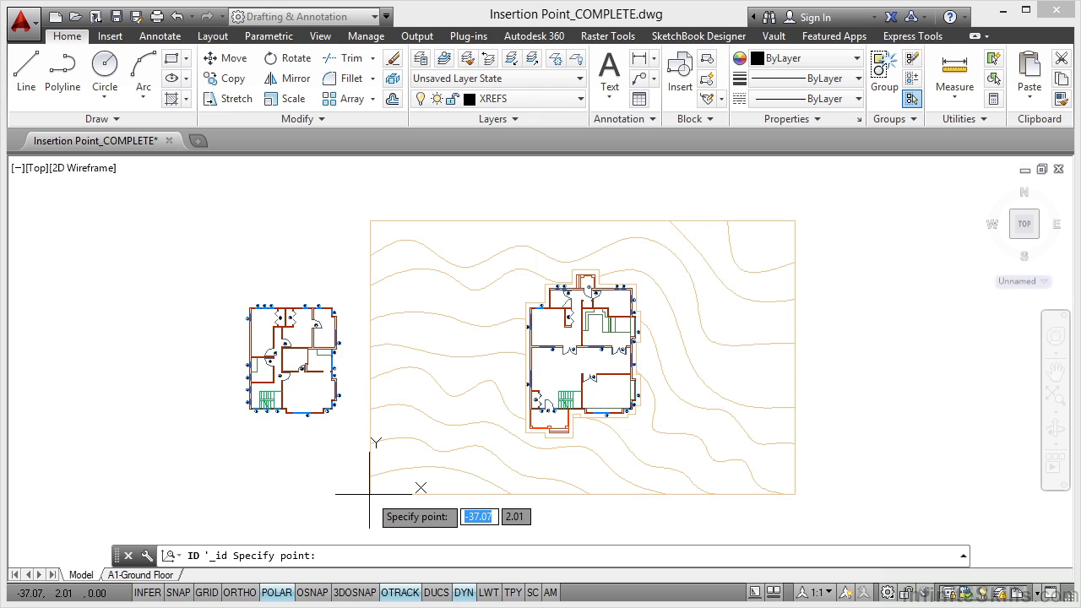
click(318, 594)
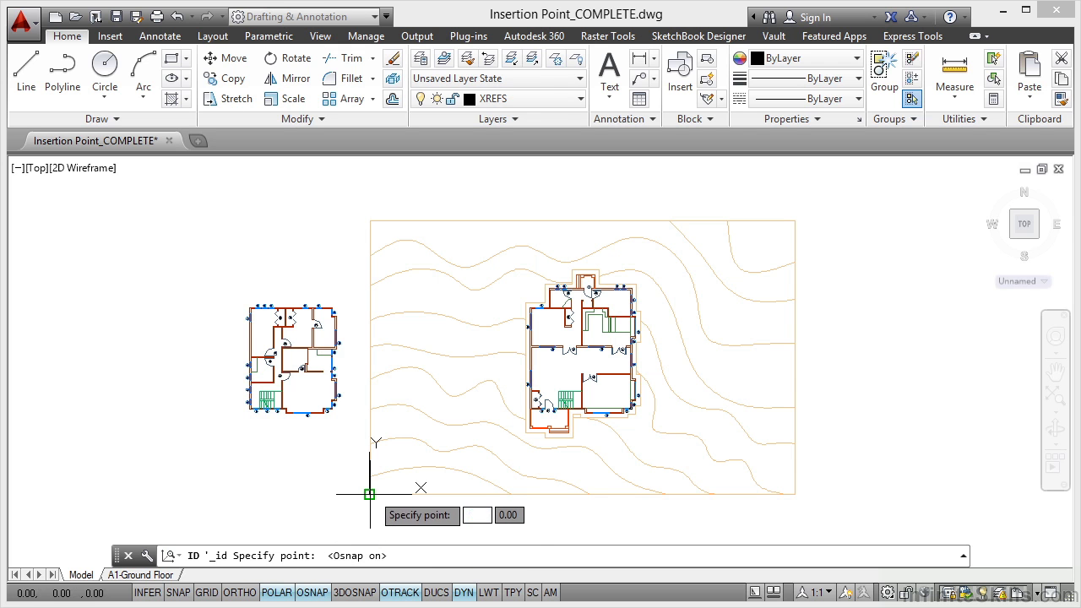
click(370, 495)
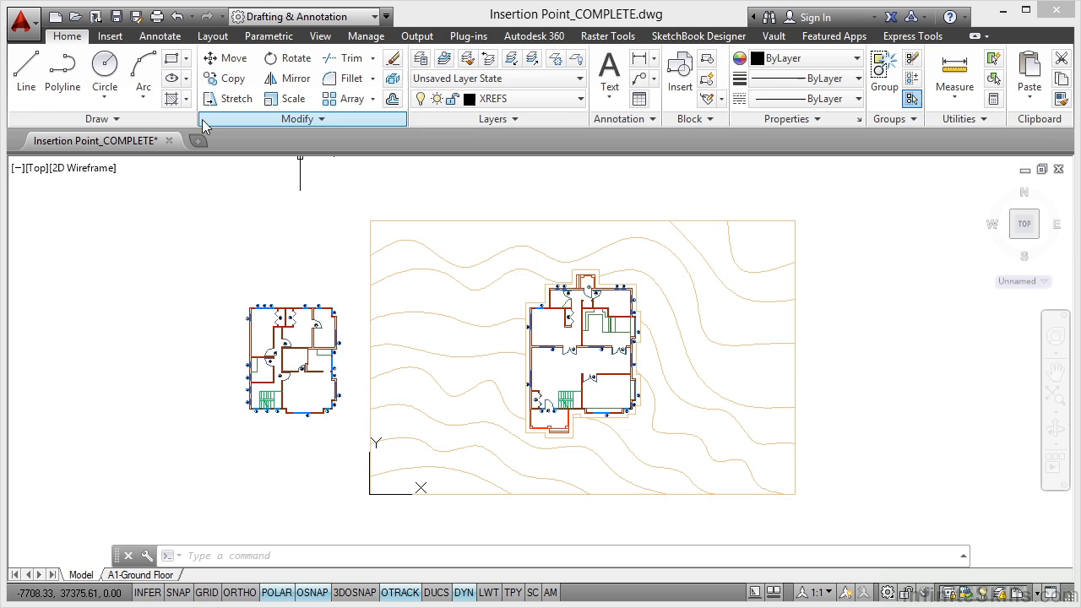
- Attach Footprint_Foundation.dwg at 0,0,0 using a relative path
click(109, 35)
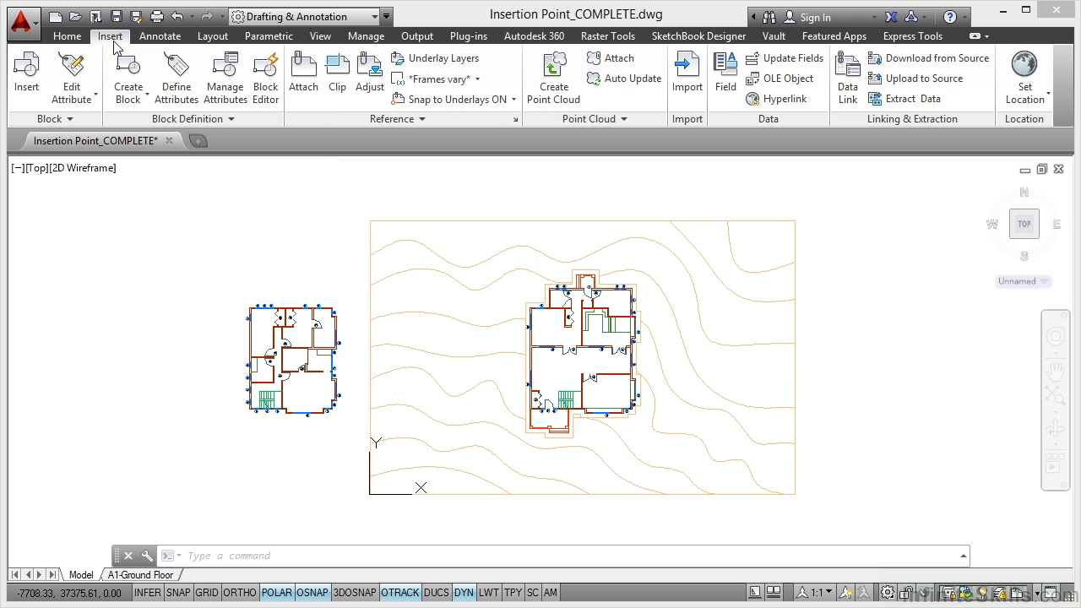
click(310, 91)
click(457, 206)
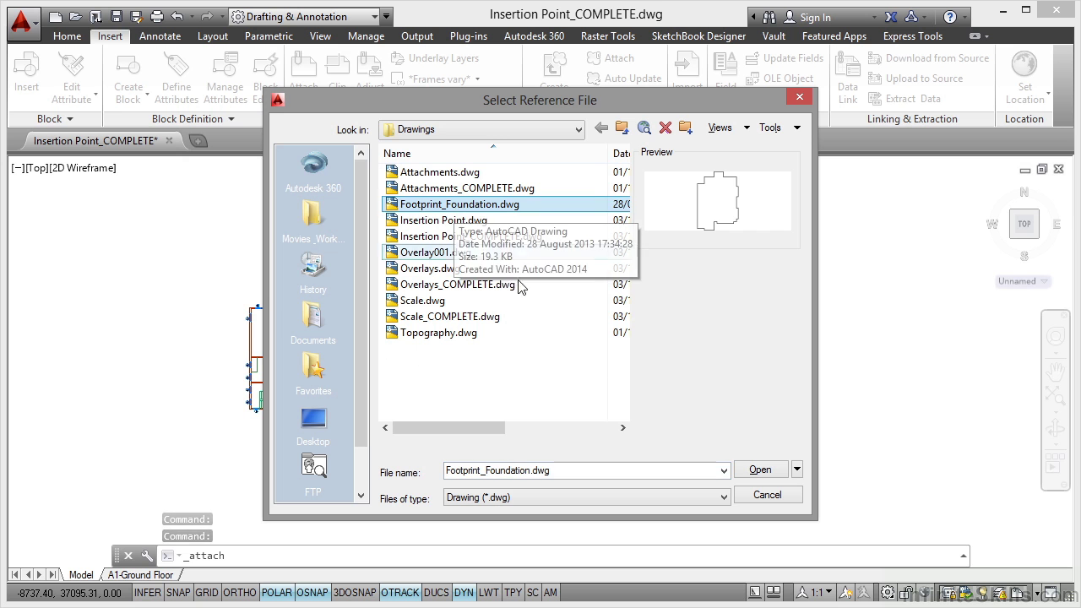
click(761, 473)
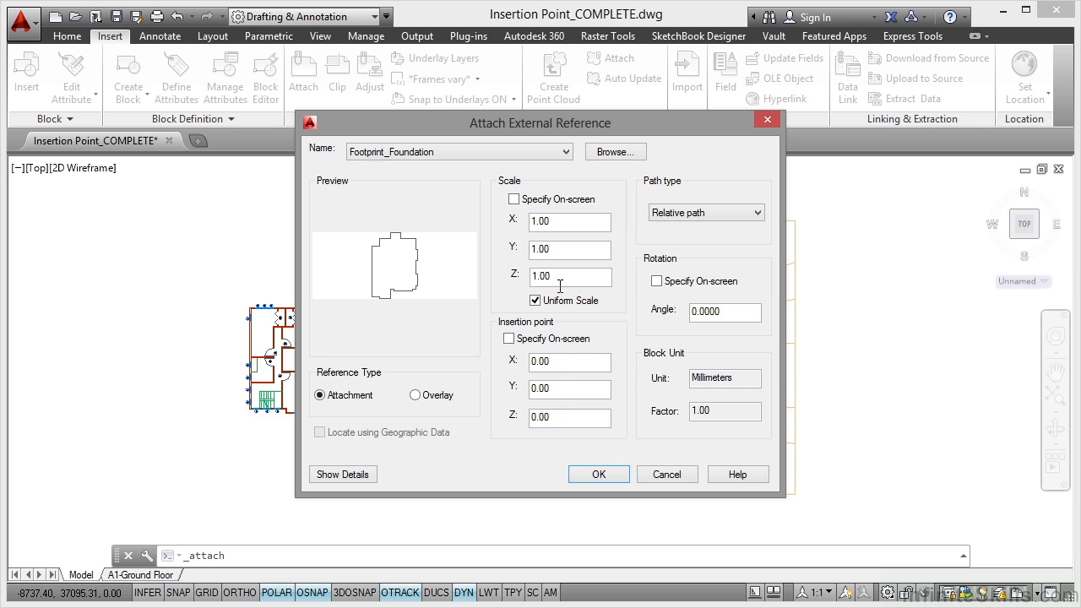
click(701, 218)
click(701, 230)
click(609, 478)
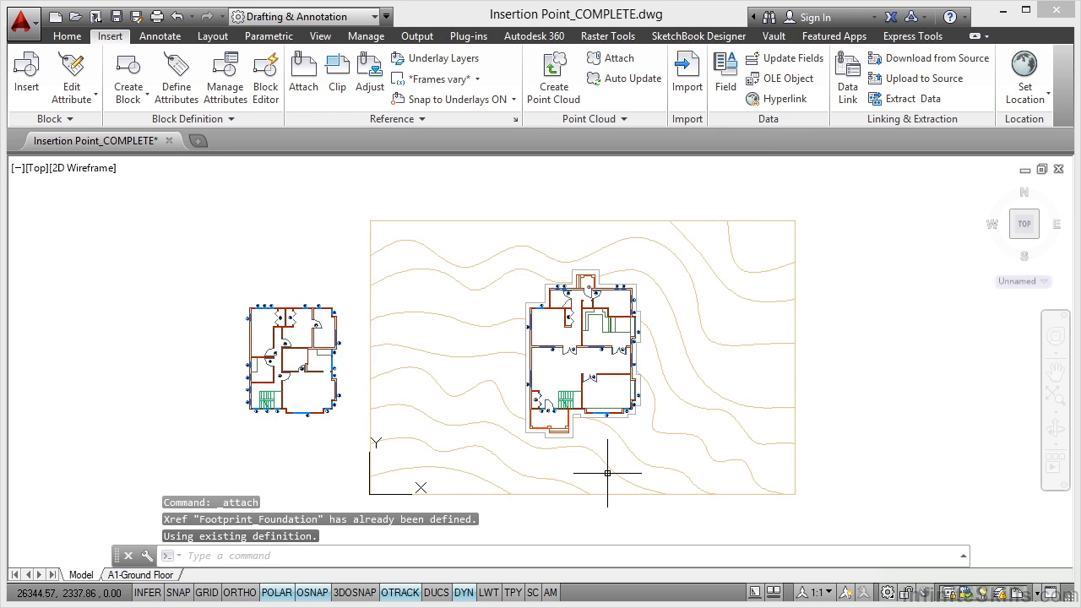
scroll(536, 422, up, 6)
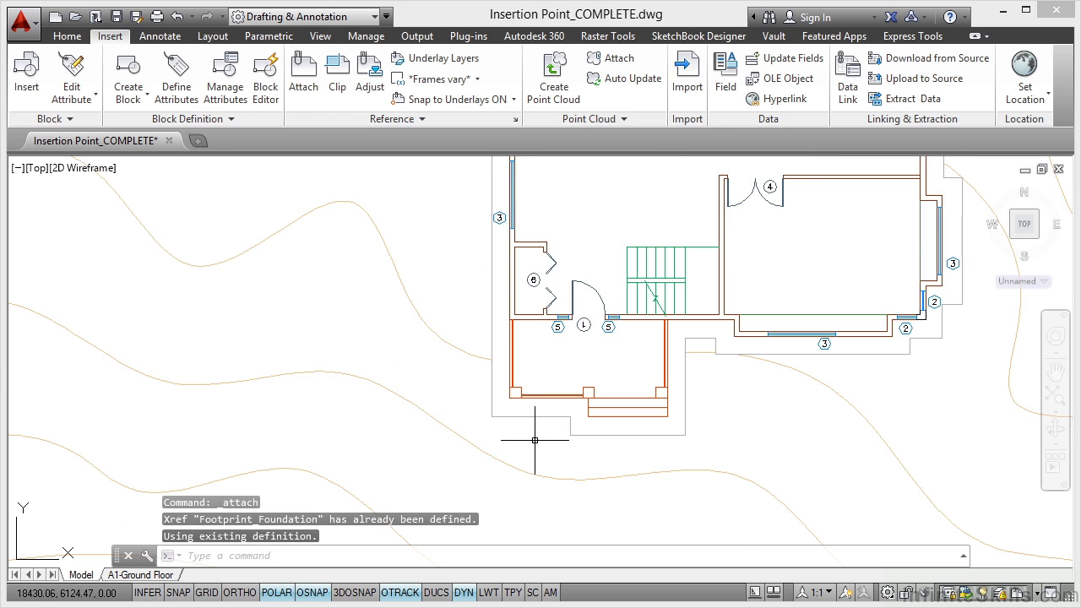
click(536, 423)
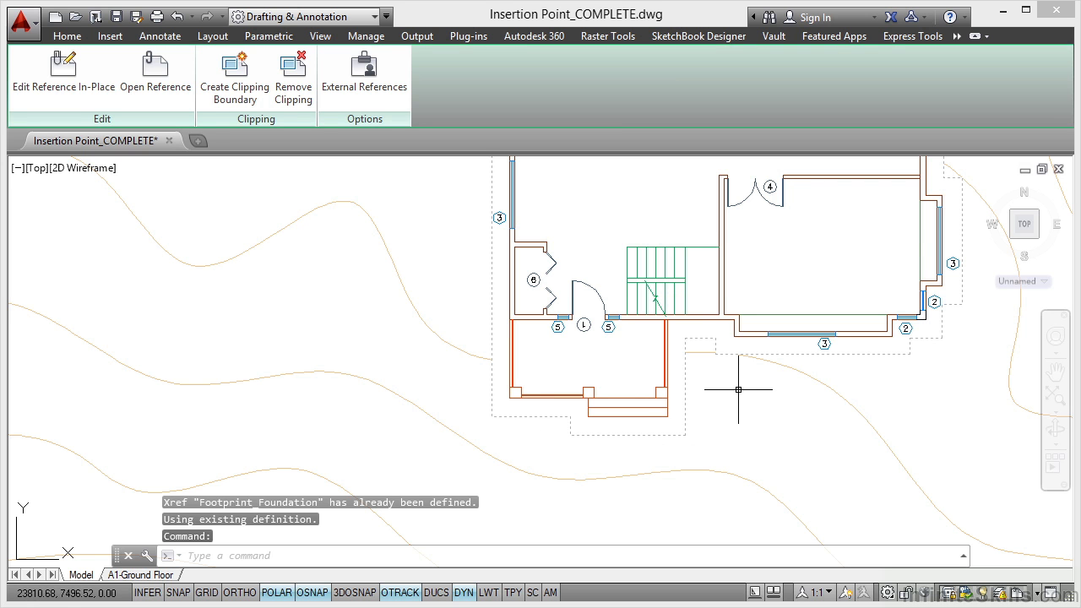
scroll(739, 390, down, 5)
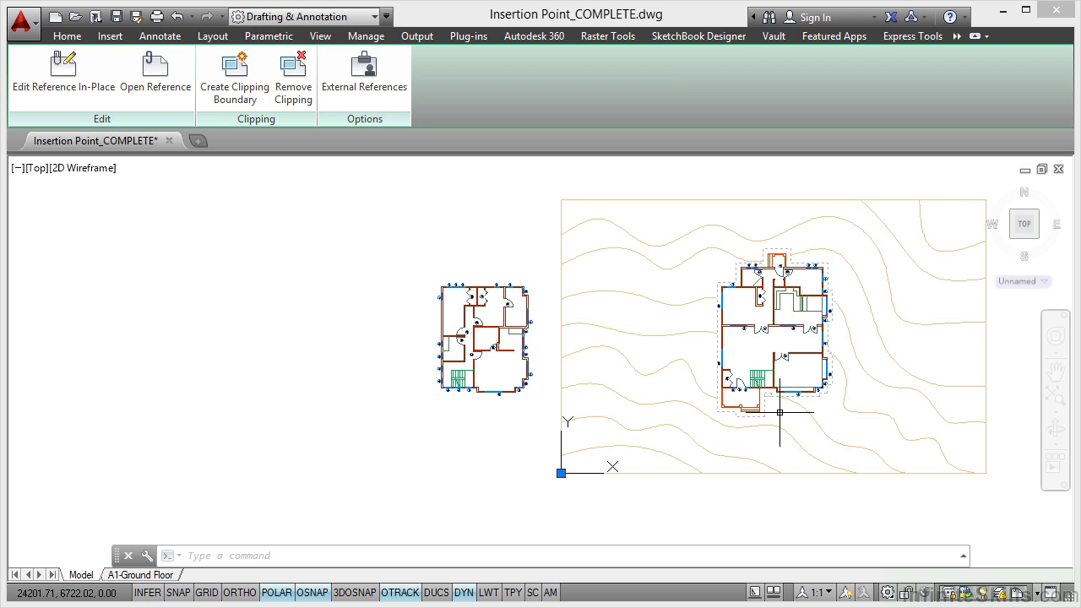
key(Escape)
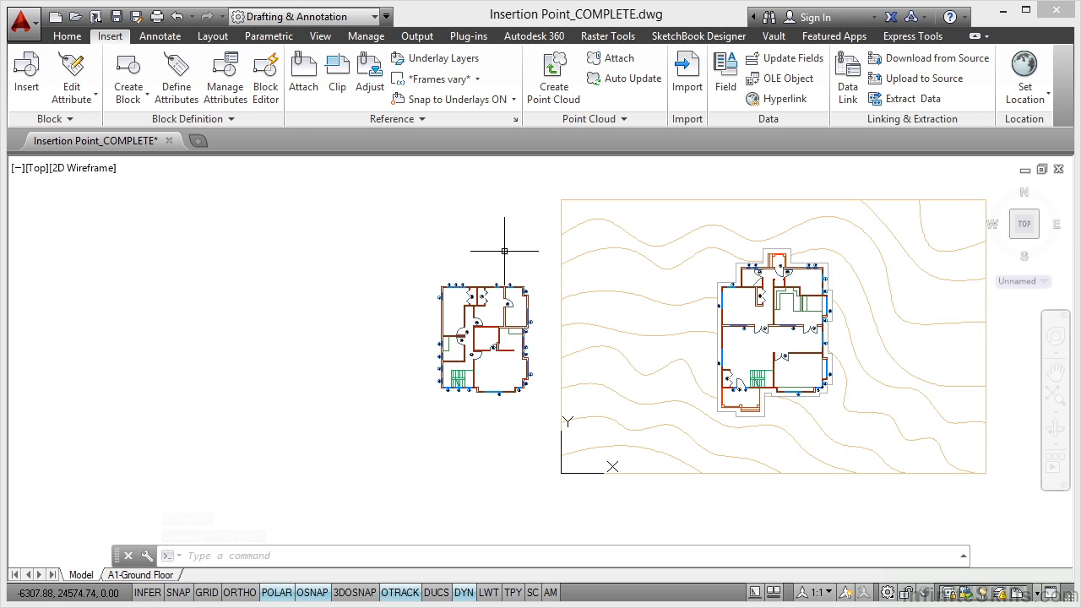
- Undo the earlier foundation attachment and choose Footprint_Foundation.dwg to attach again
click(178, 17)
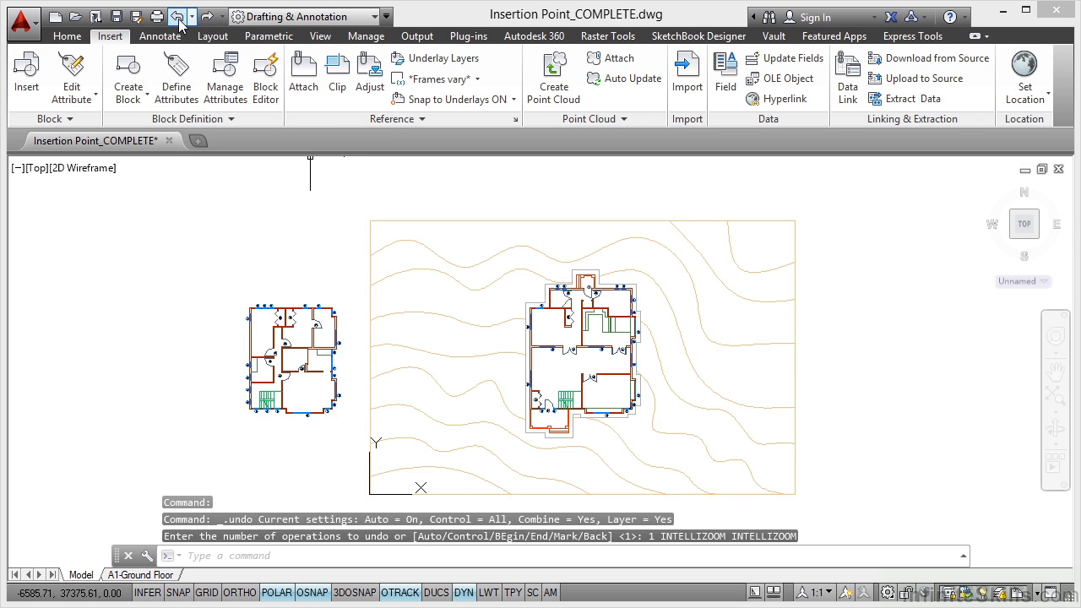
click(178, 17)
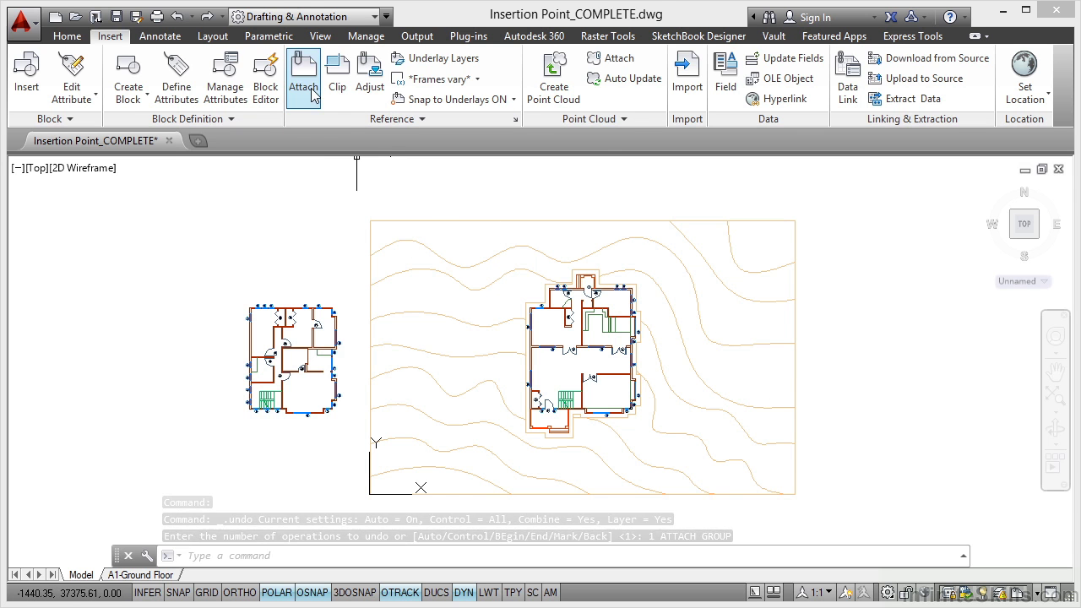
click(304, 85)
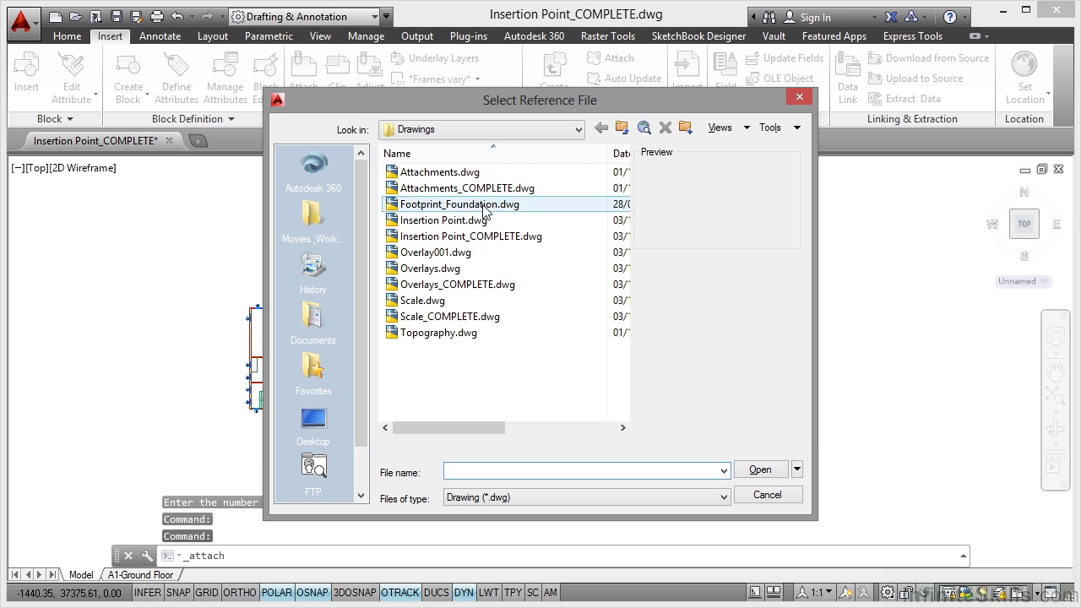
click(486, 206)
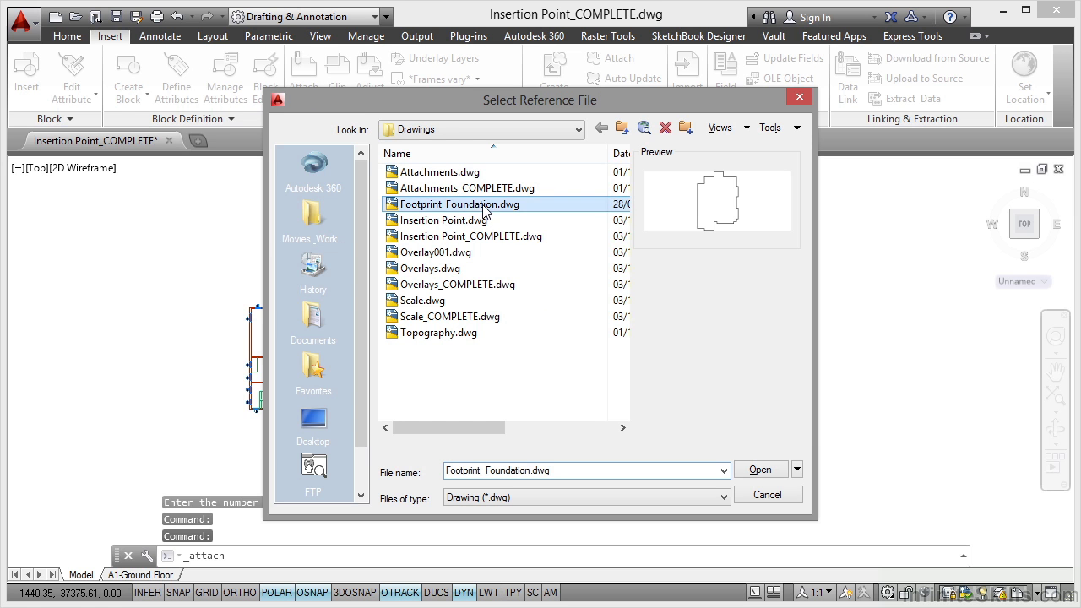
- Attach it with an on-screen insertion point at the topography's corner, then select the new reference
click(761, 470)
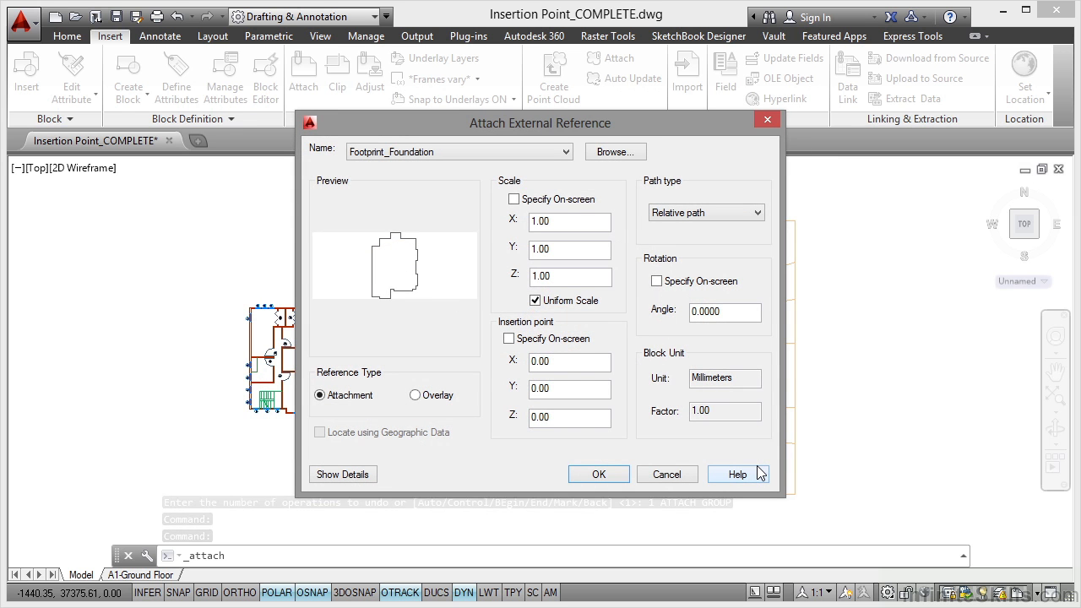
click(509, 339)
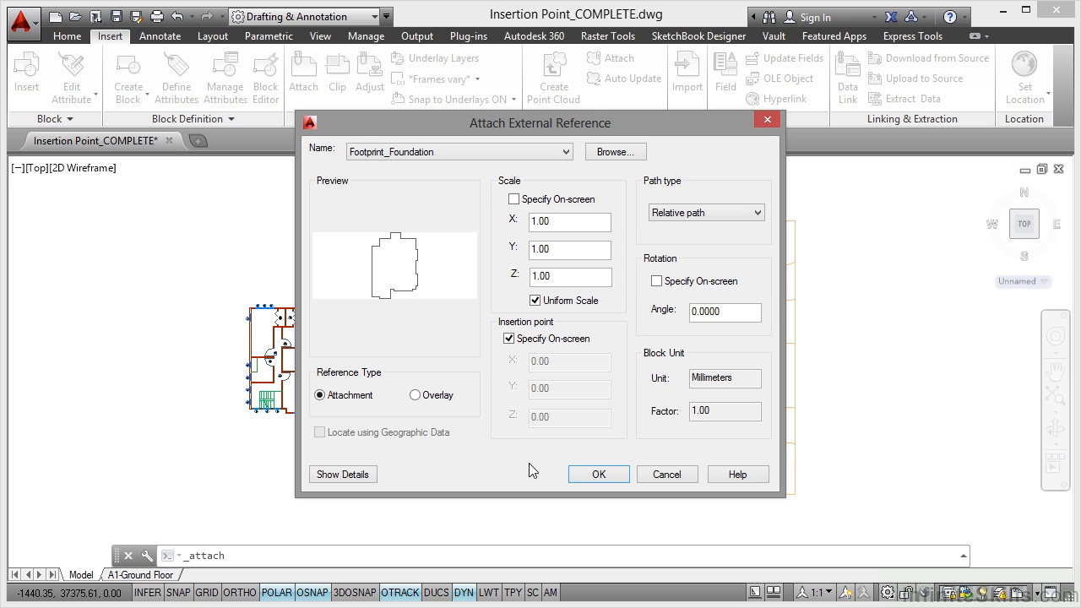
click(623, 482)
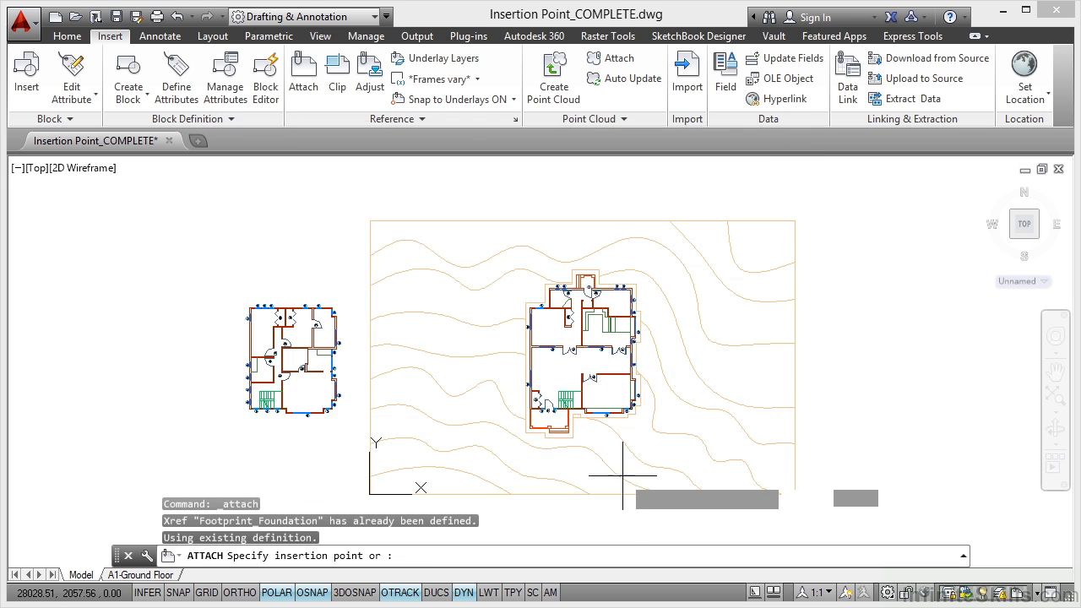
click(369, 494)
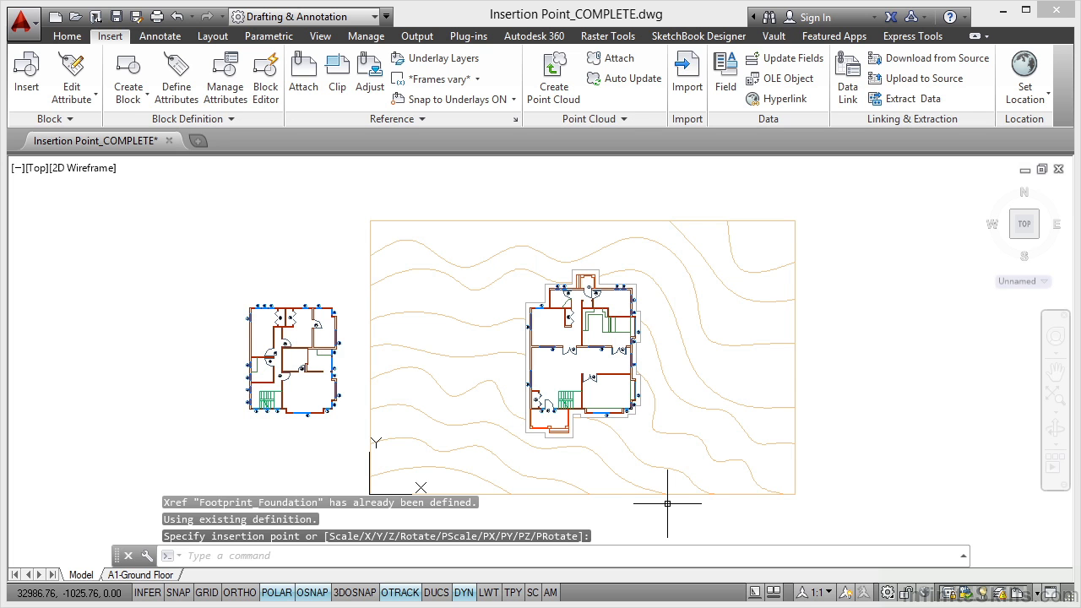
click(590, 268)
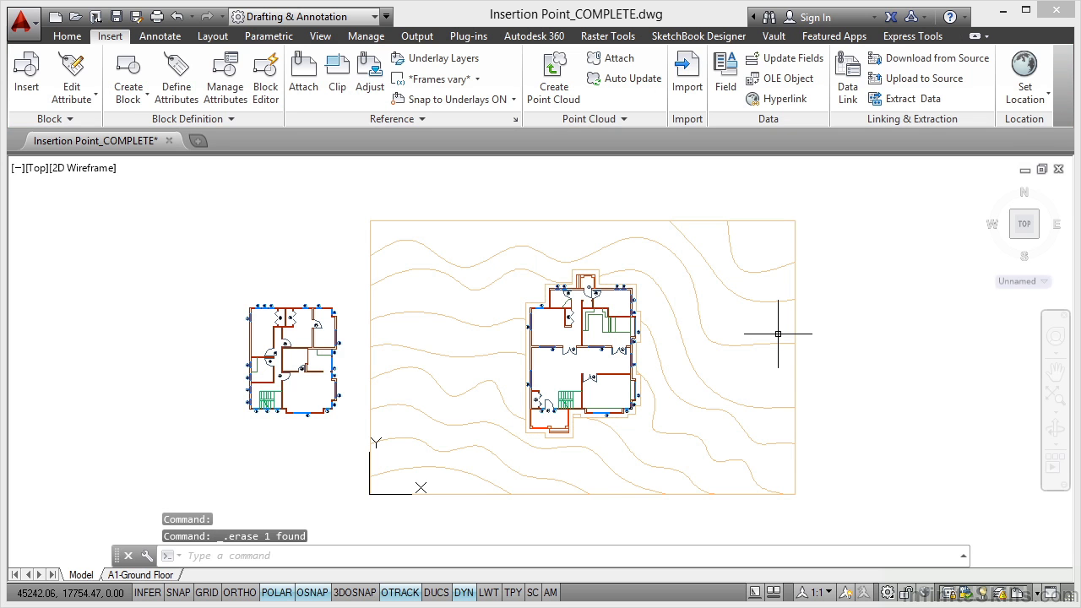
- Detach Footprint_Foundation from the External References palette
click(515, 121)
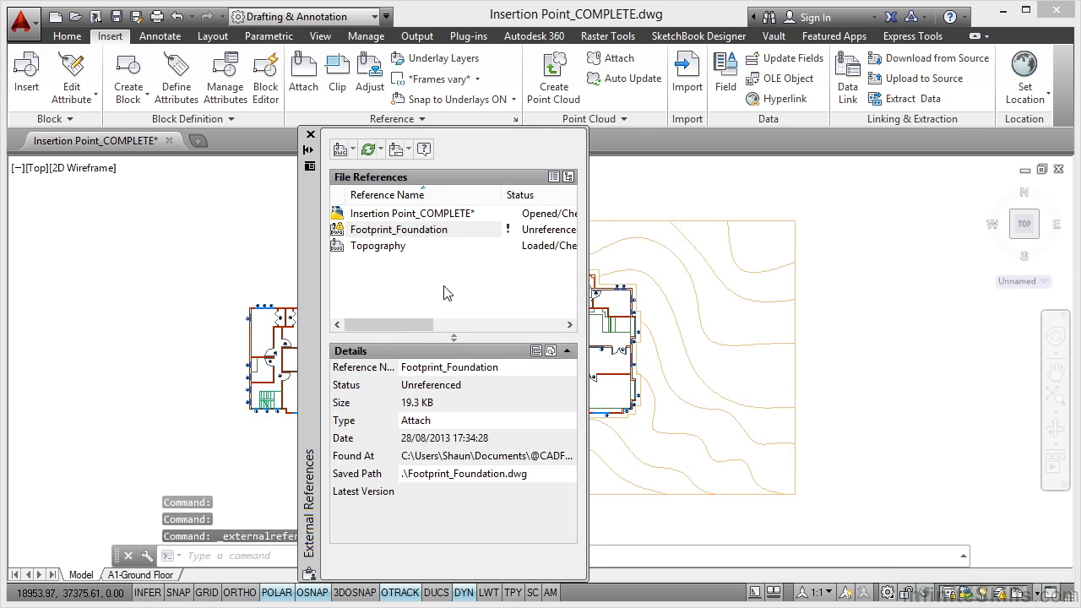
click(416, 235)
right_click(416, 235)
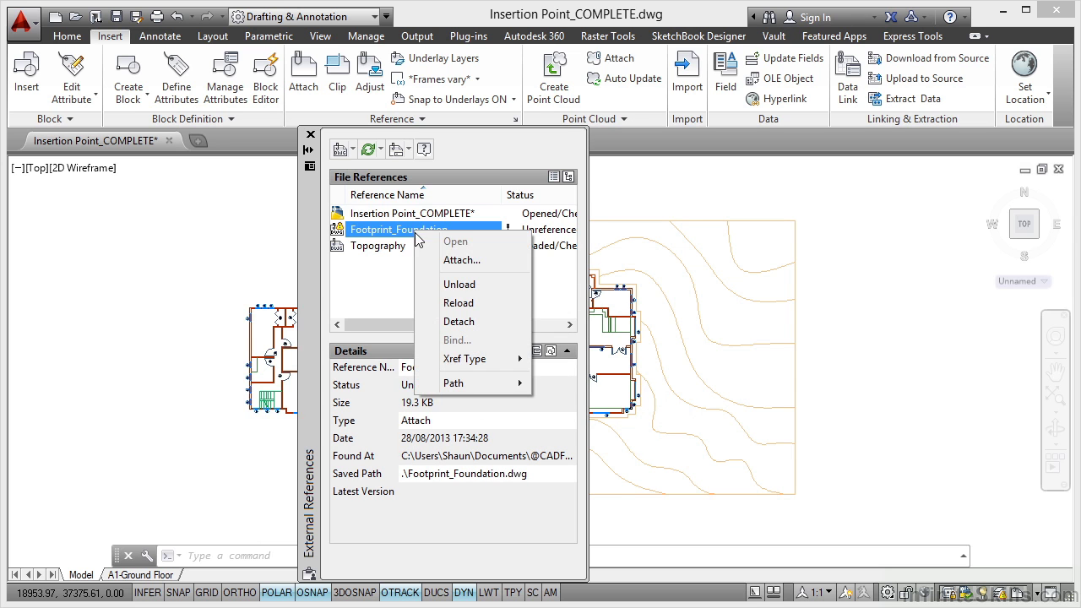
click(472, 322)
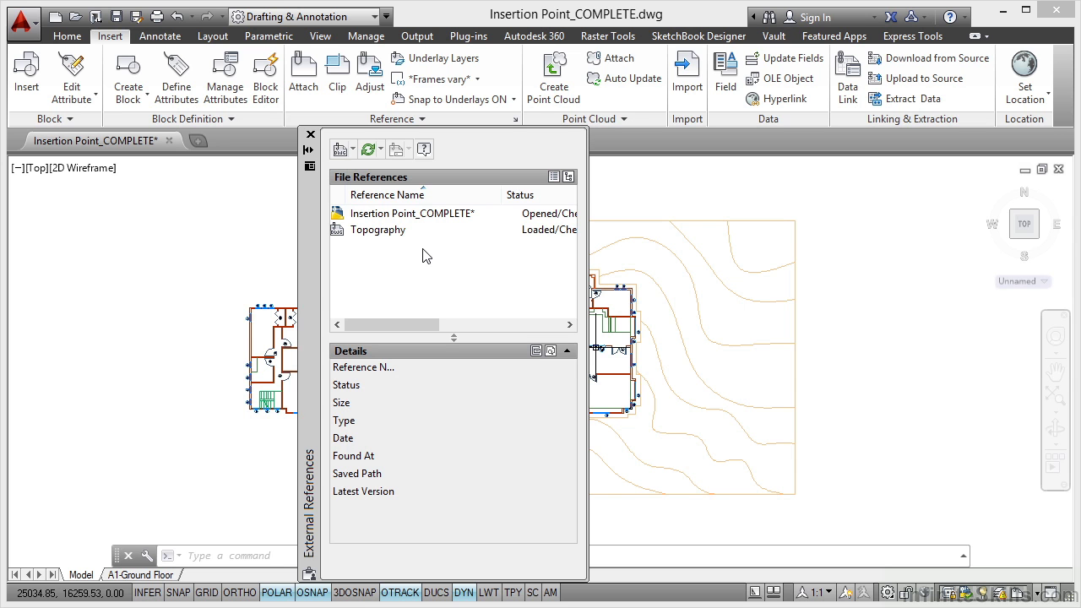
- Reload the Topography reference
click(399, 231)
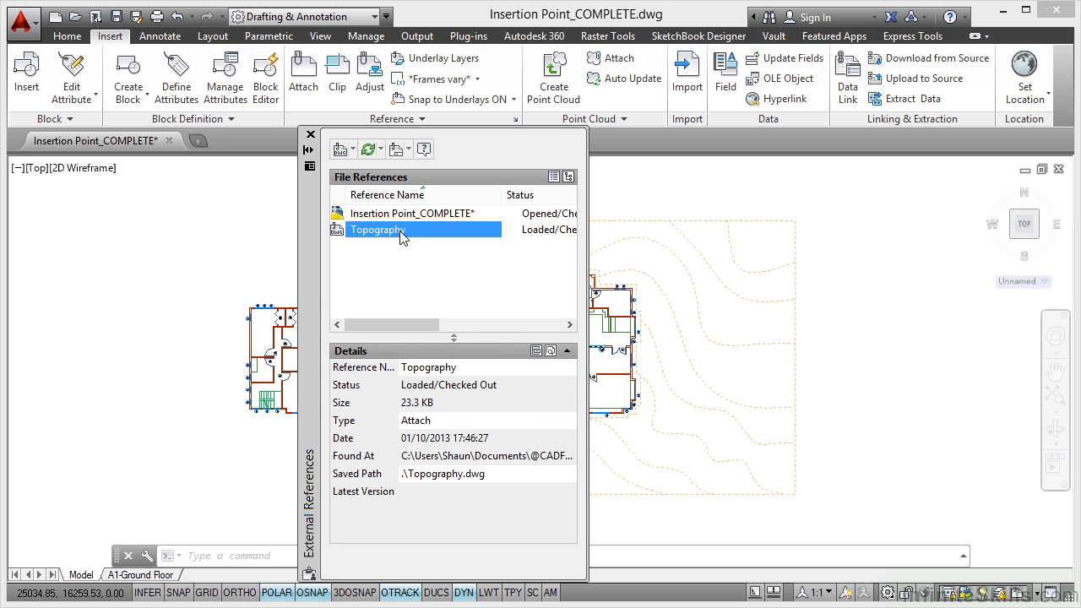
right_click(400, 231)
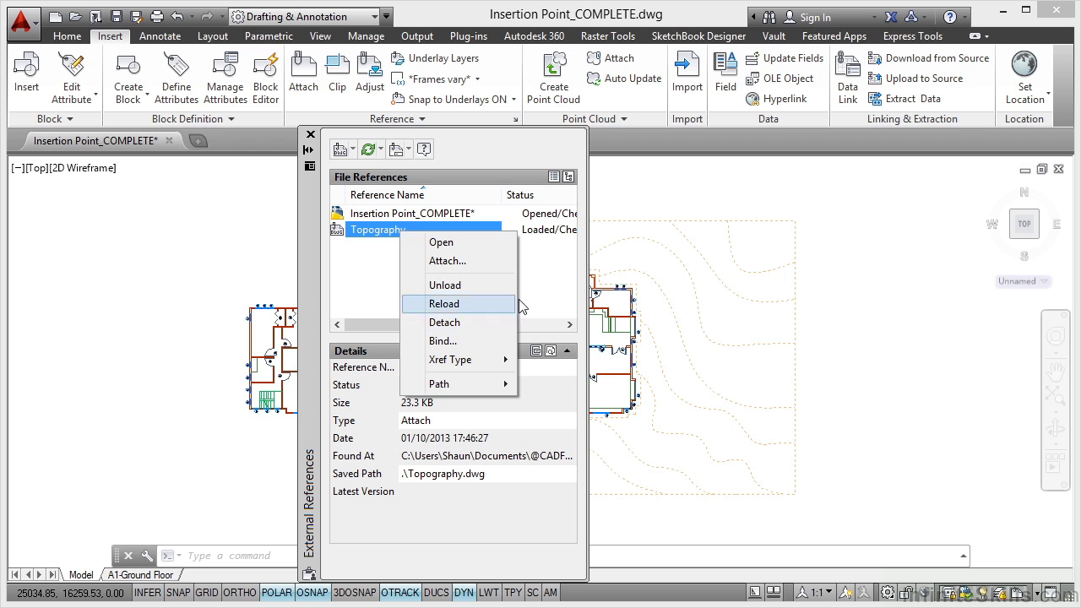
click(545, 295)
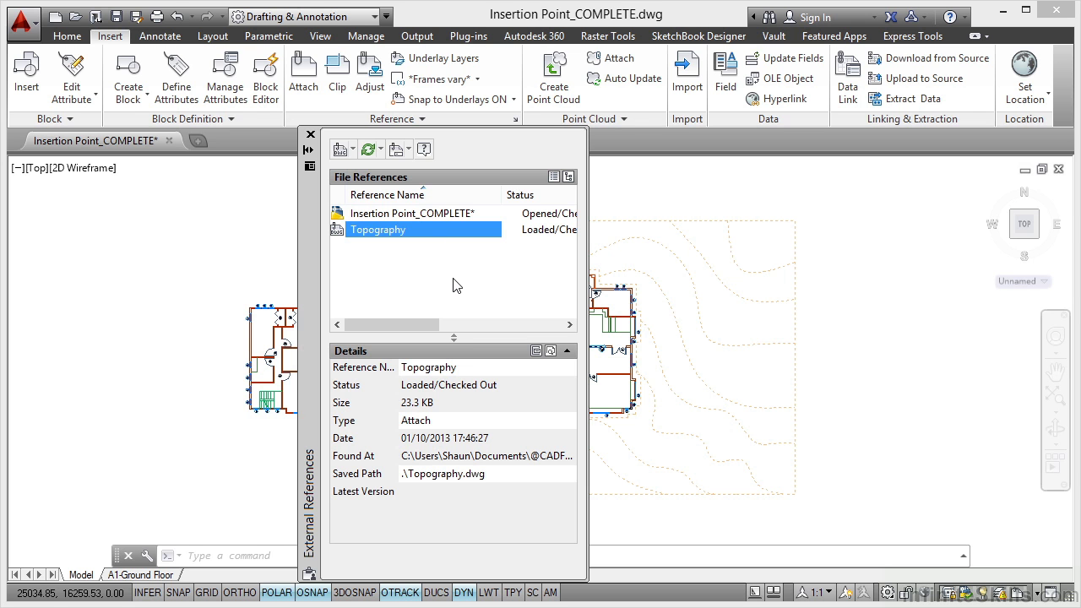
- Reattach Footprint_Foundation.dwg with its insertion point typed as X 1000, Y 1000
click(310, 134)
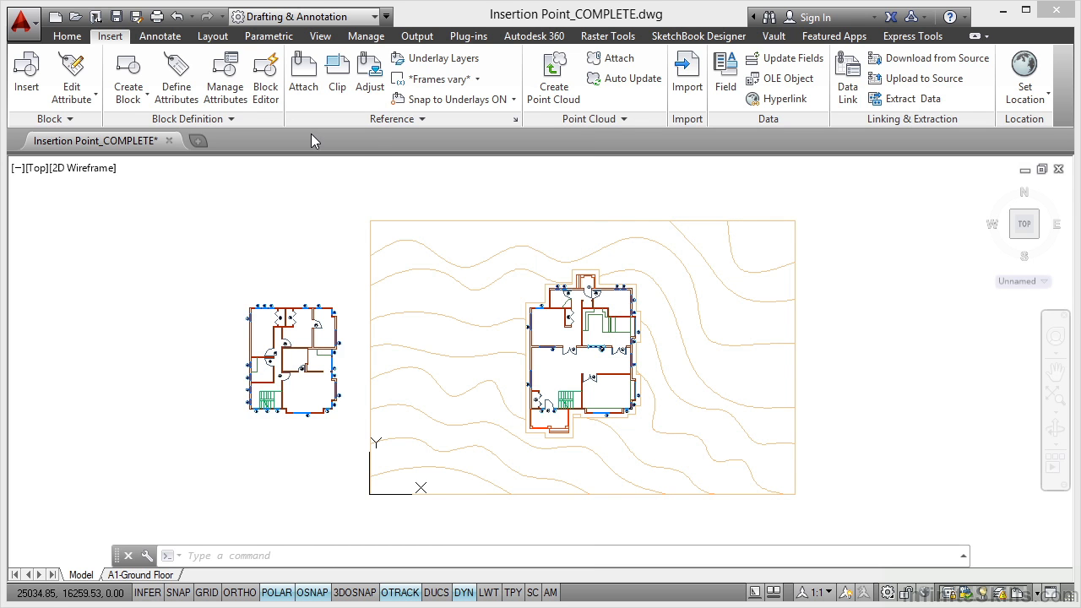
click(306, 77)
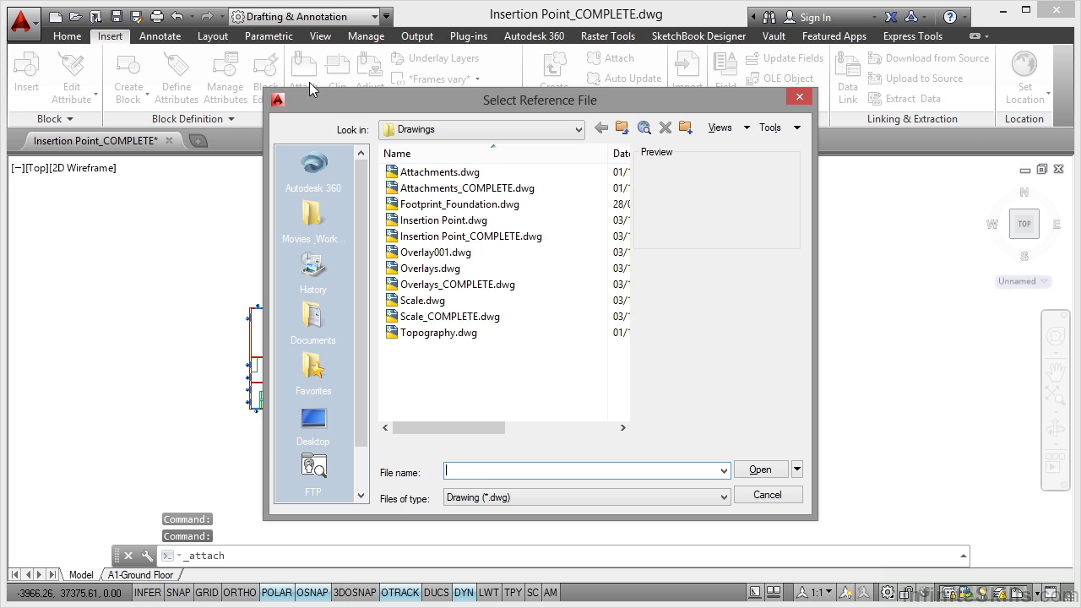
click(464, 204)
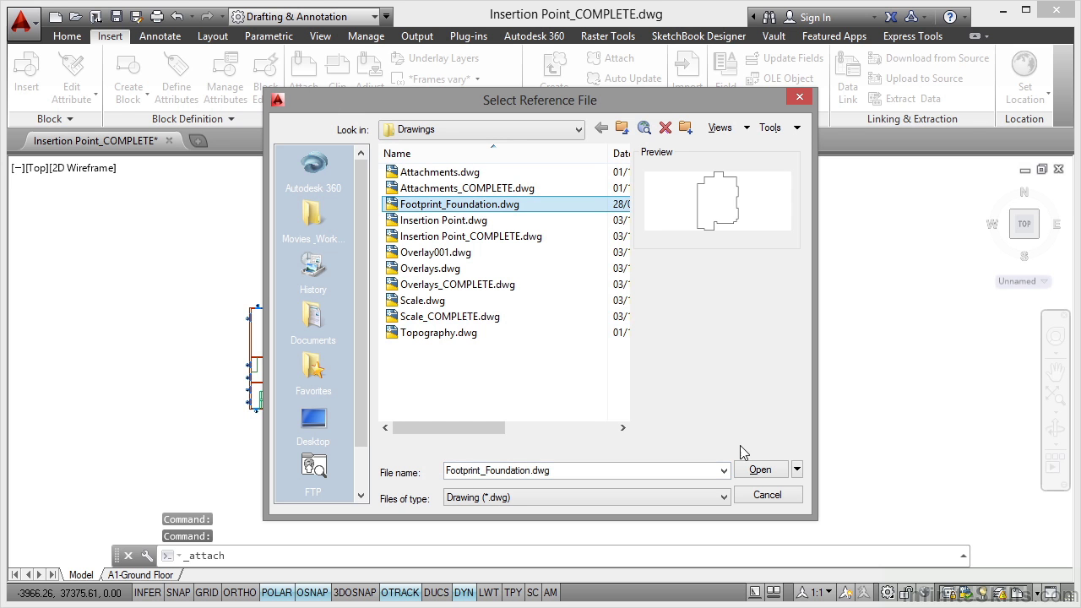
click(757, 469)
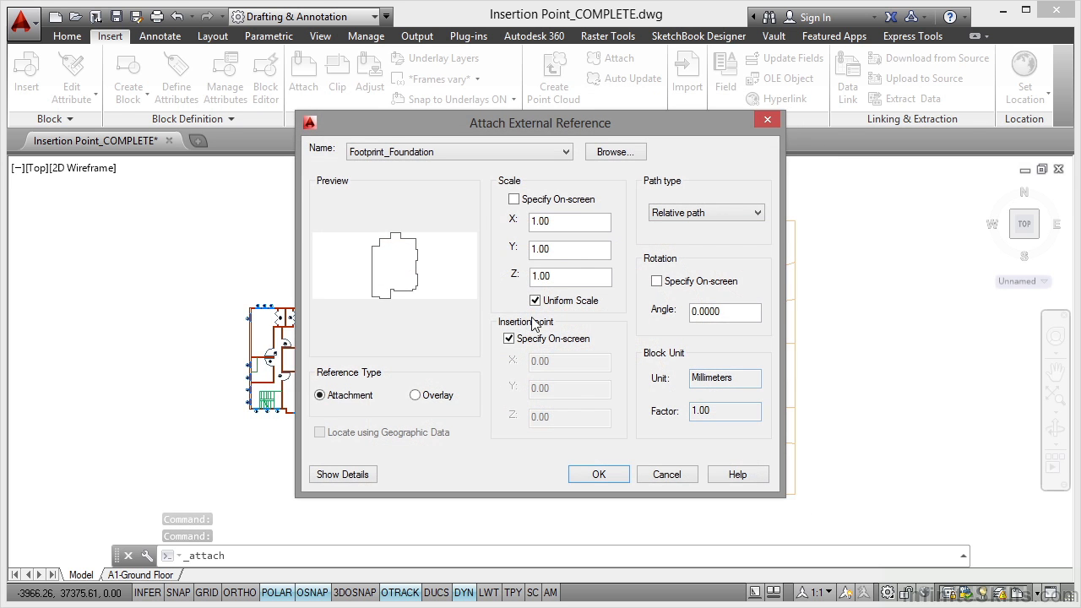
click(509, 339)
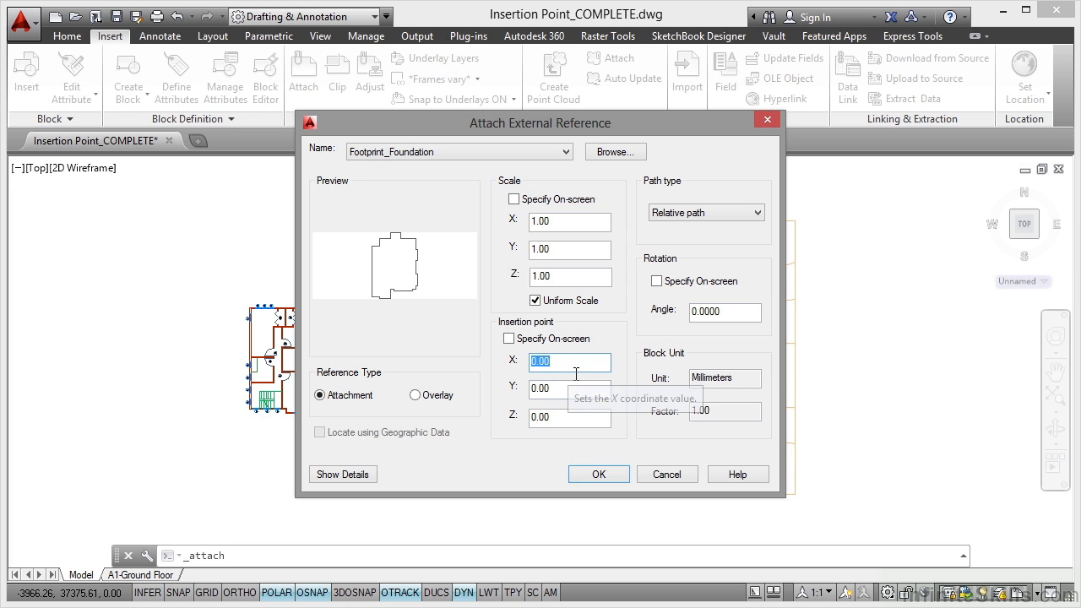
text(1000)
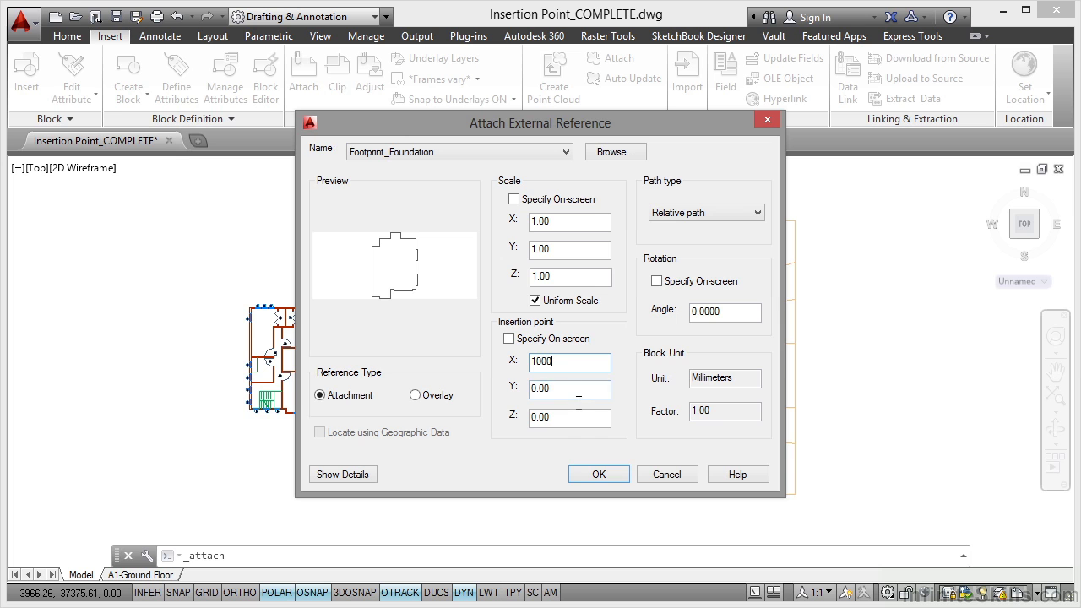
key(Tab)
text(1)
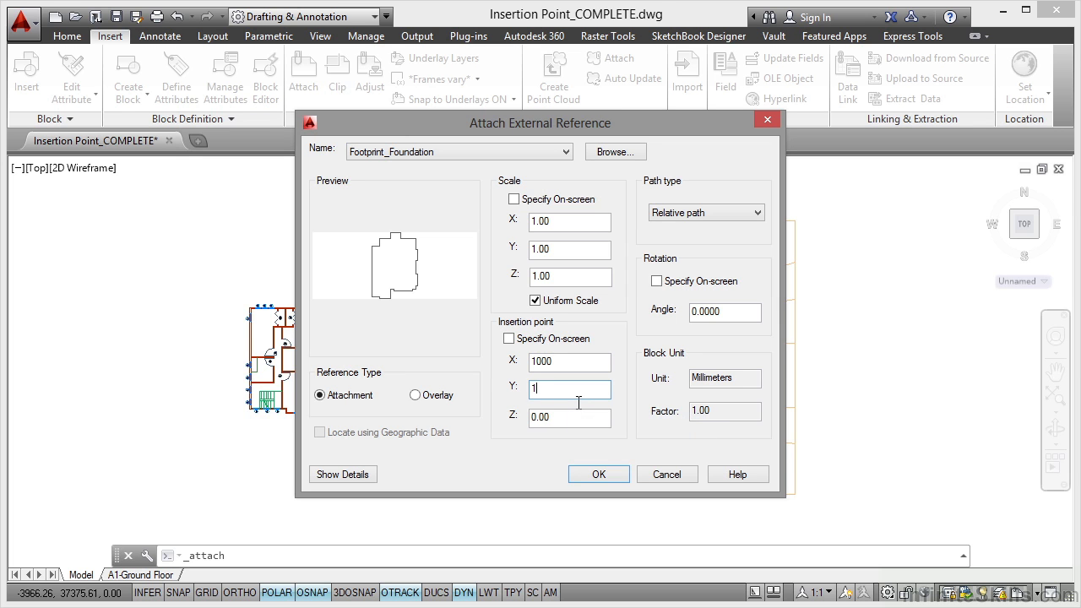
text(000)
click(614, 481)
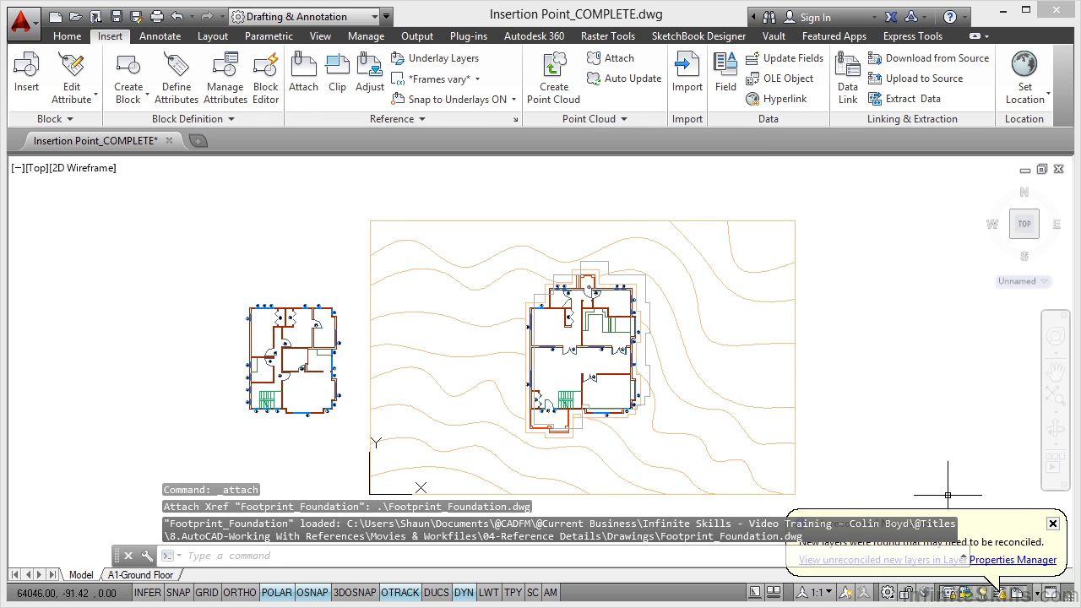
- Dismiss the unreconciled layers notification and zoom in to inspect the new foundation outline
click(1053, 526)
scroll(603, 398, up, 3)
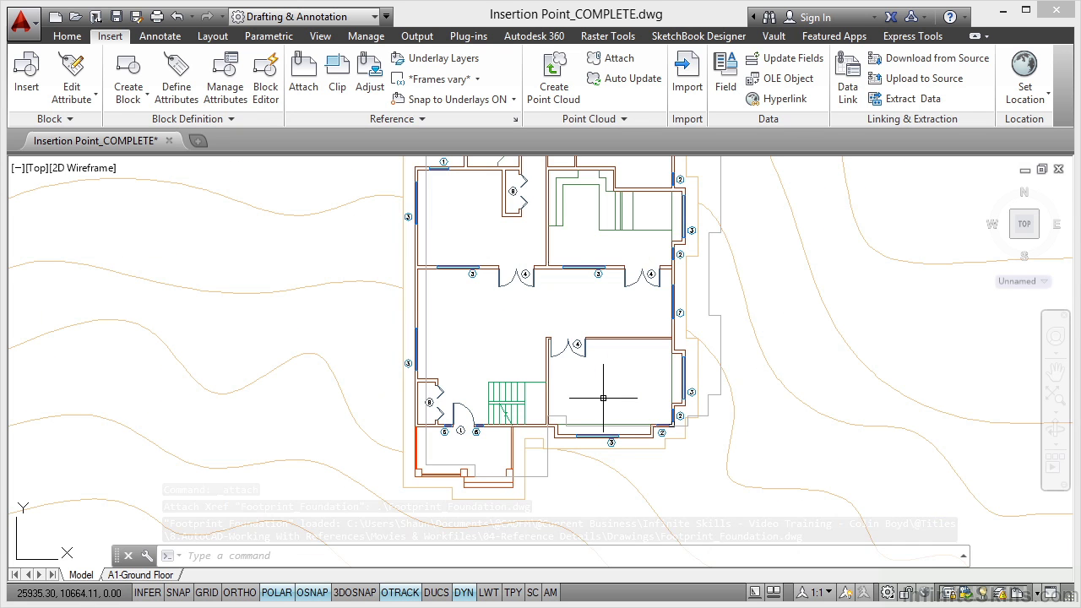
scroll(549, 427, up, 3)
middle_drag(456, 448, 518, 354)
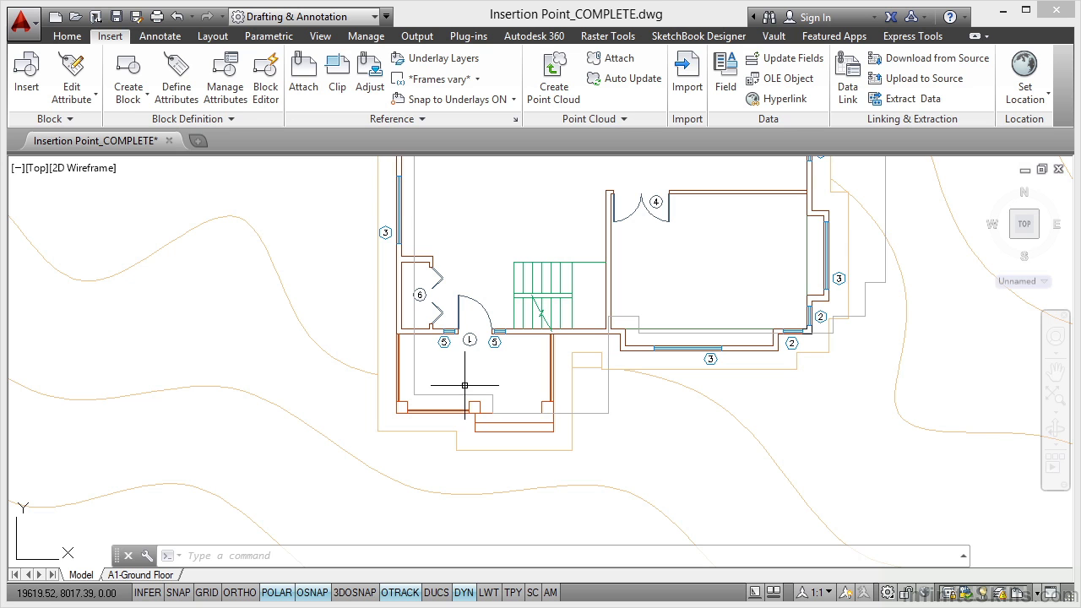
scroll(515, 257, down, 6)
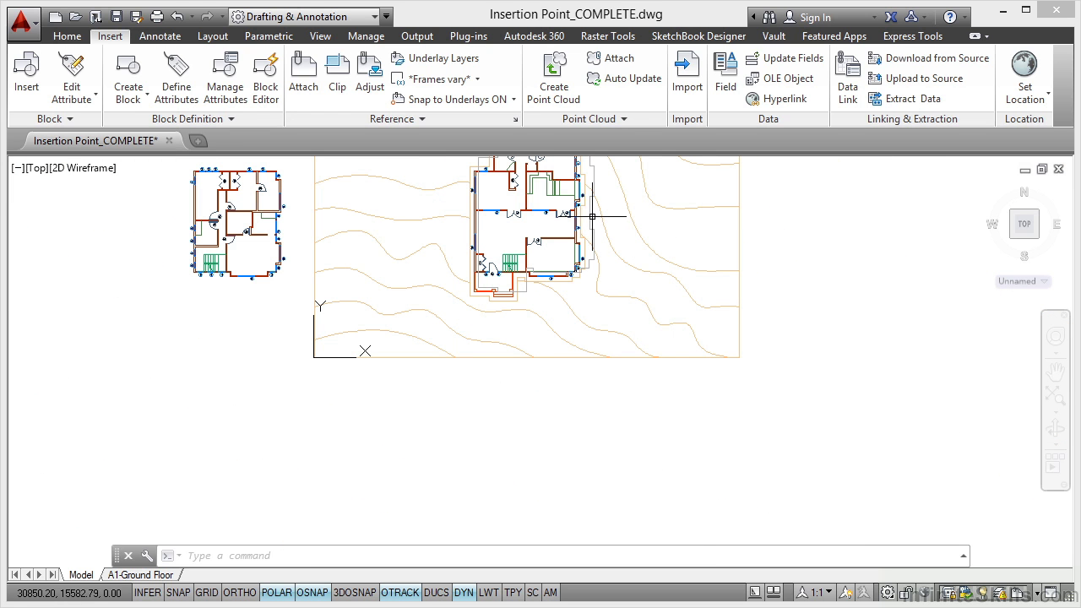
- Grip-move the Footprint_Foundation insertion point onto the topography's 0,0 corner, then reselect to verify
click(591, 216)
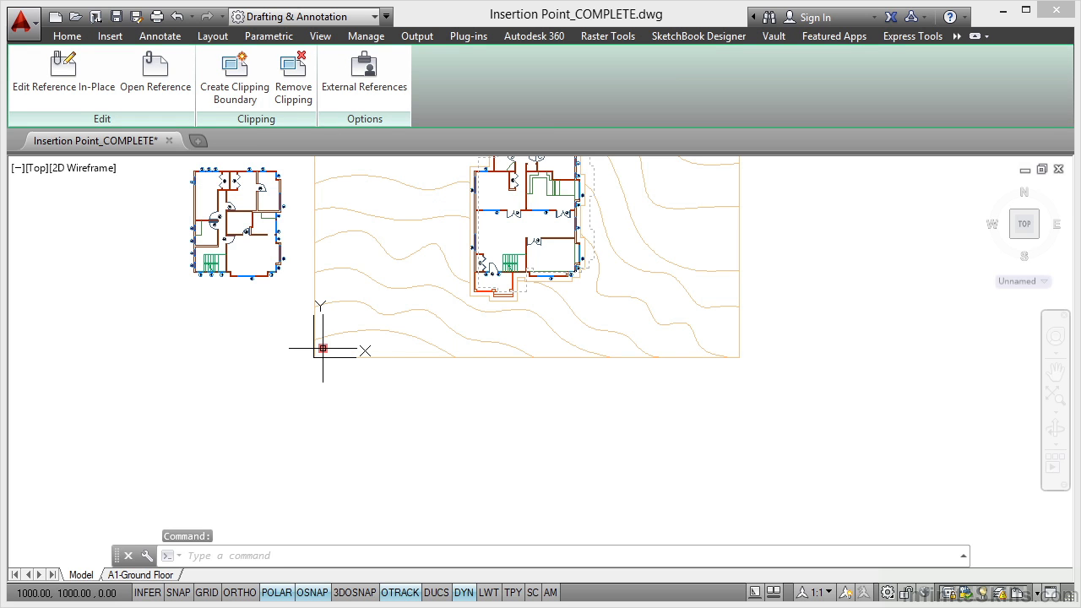
click(323, 348)
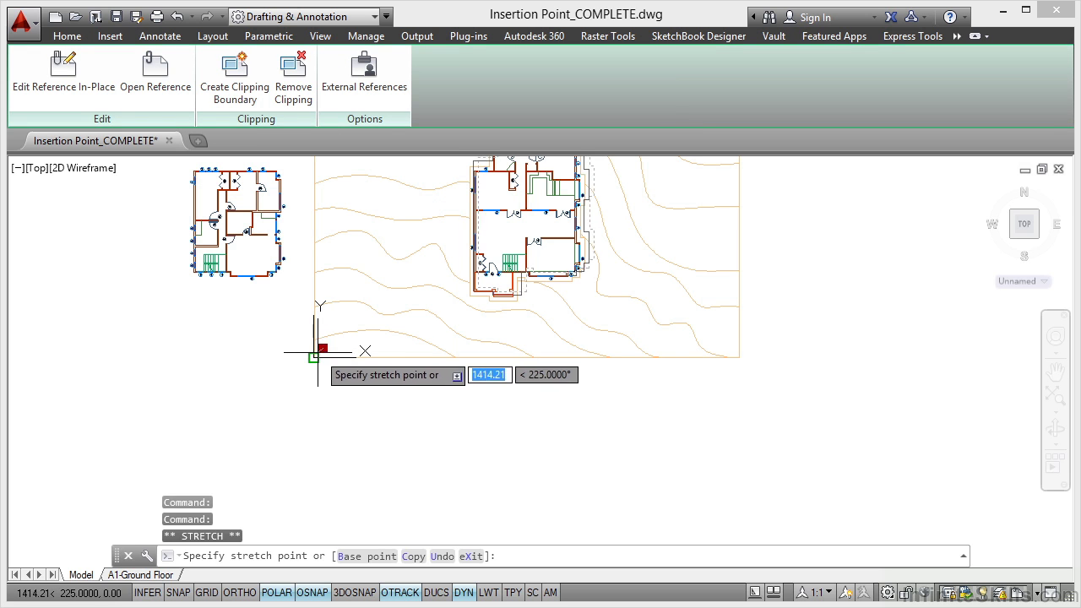
click(315, 357)
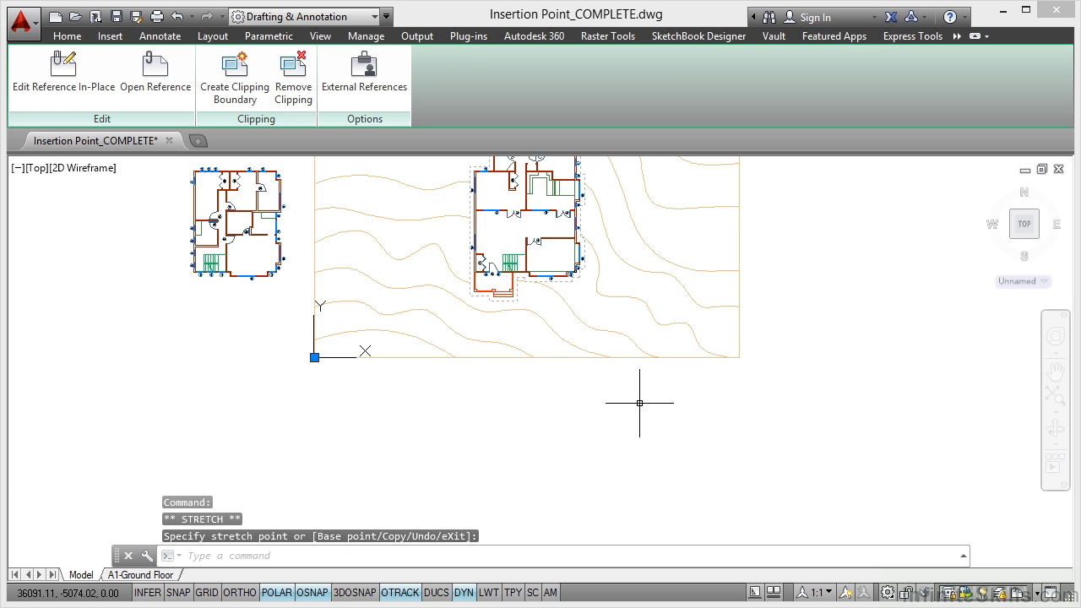
key(Escape)
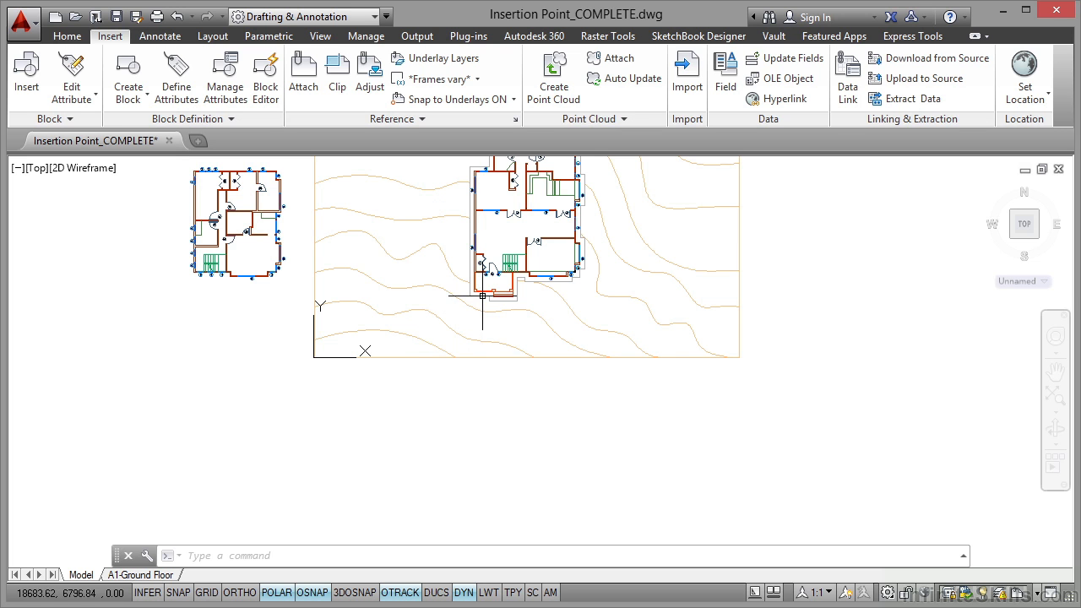
click(483, 296)
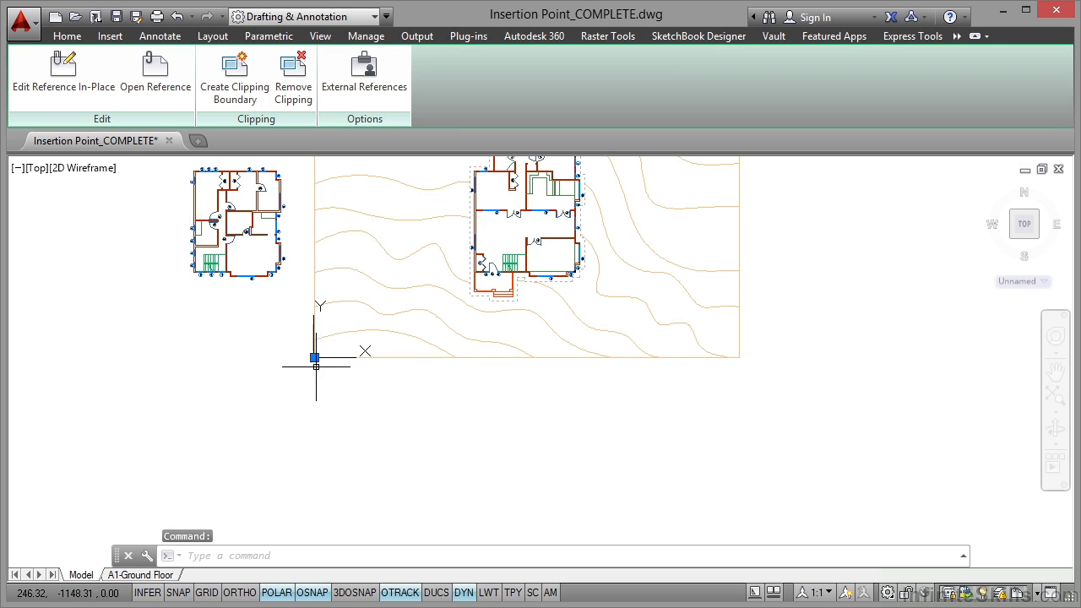